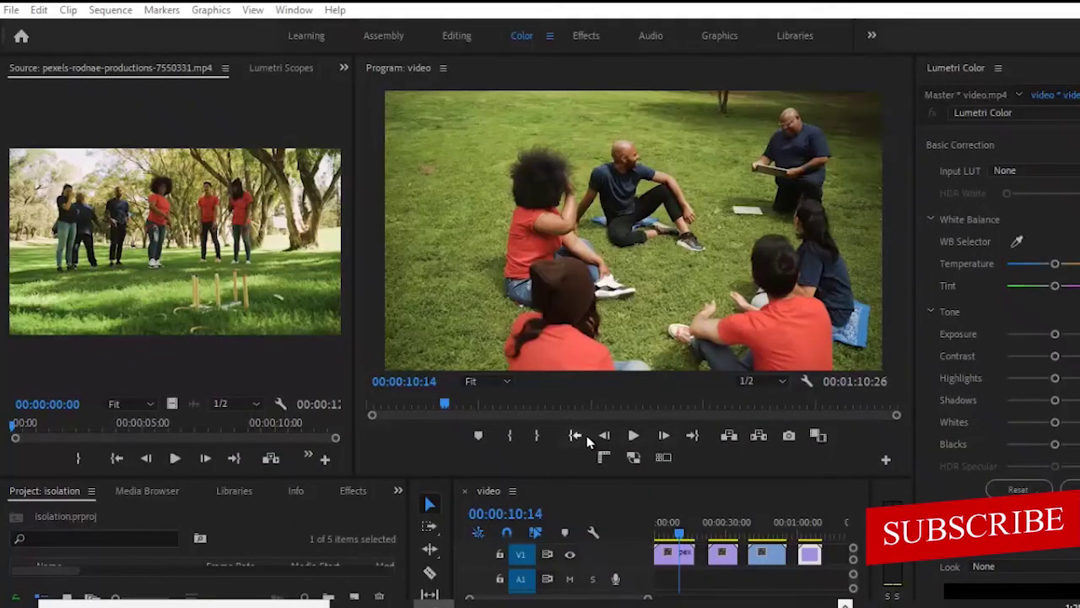
Play the sequence from its beginning and stop after a few seconds to view the original footage
{"action": "left_click", "coordinate": [577, 435]}
{"action": "left_click", "coordinate": [633, 436]}
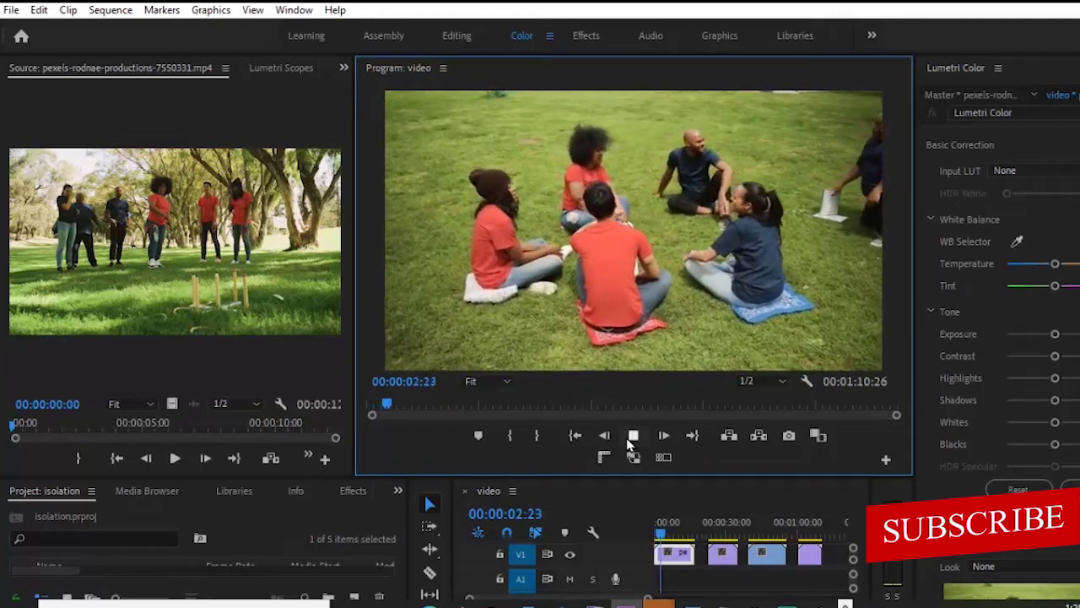
{"action": "left_click", "coordinate": [632, 435]}
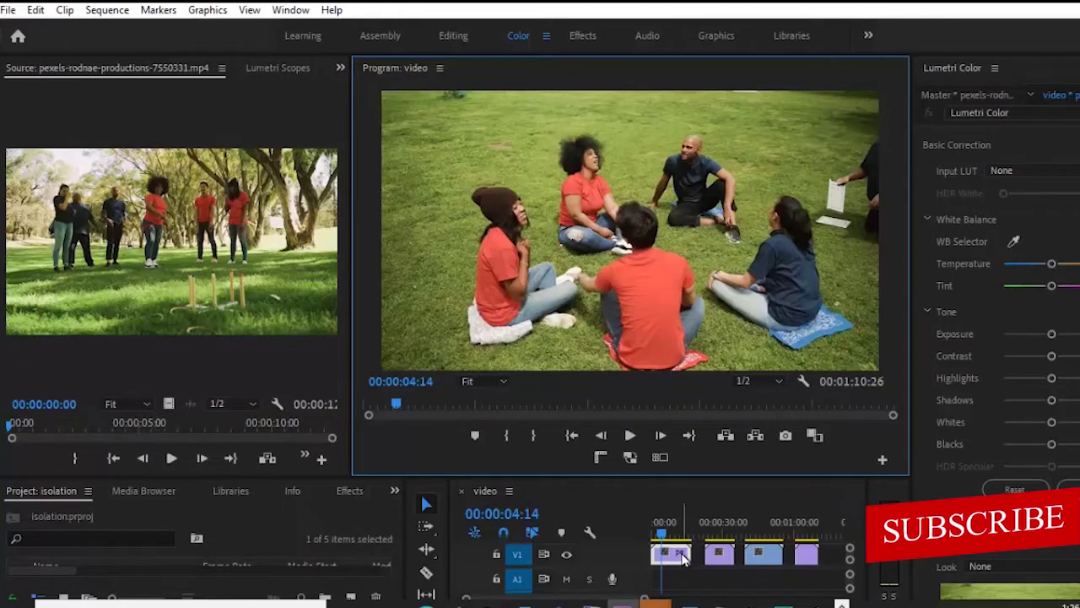
Find the Leave Color effect with the search text "leave c" and apply it to the first timeline clip
{"action": "left_click", "coordinate": [684, 559]}
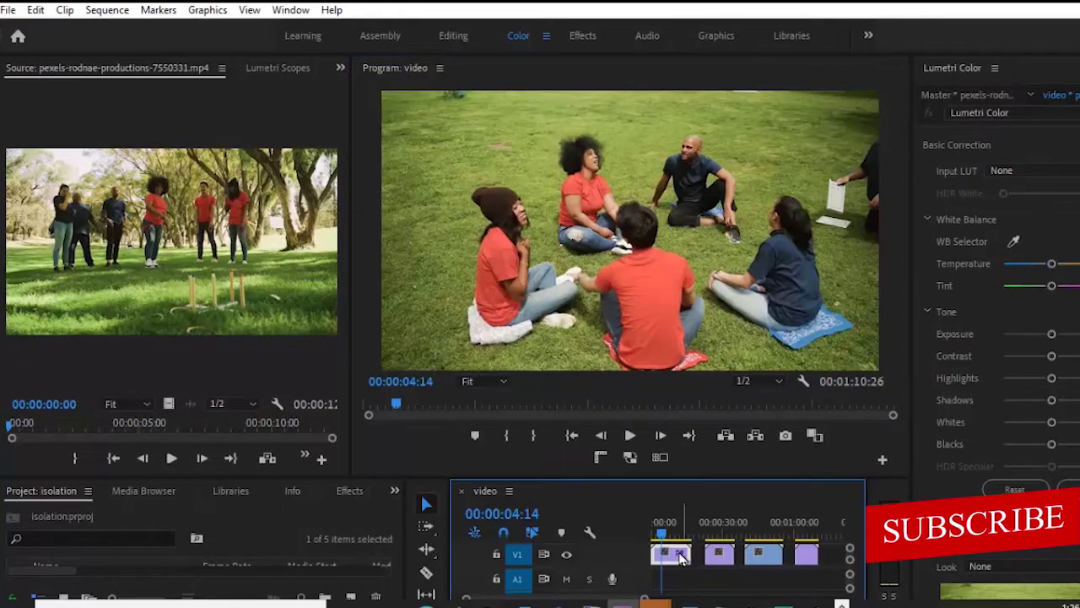
{"action": "left_click", "coordinate": [350, 498]}
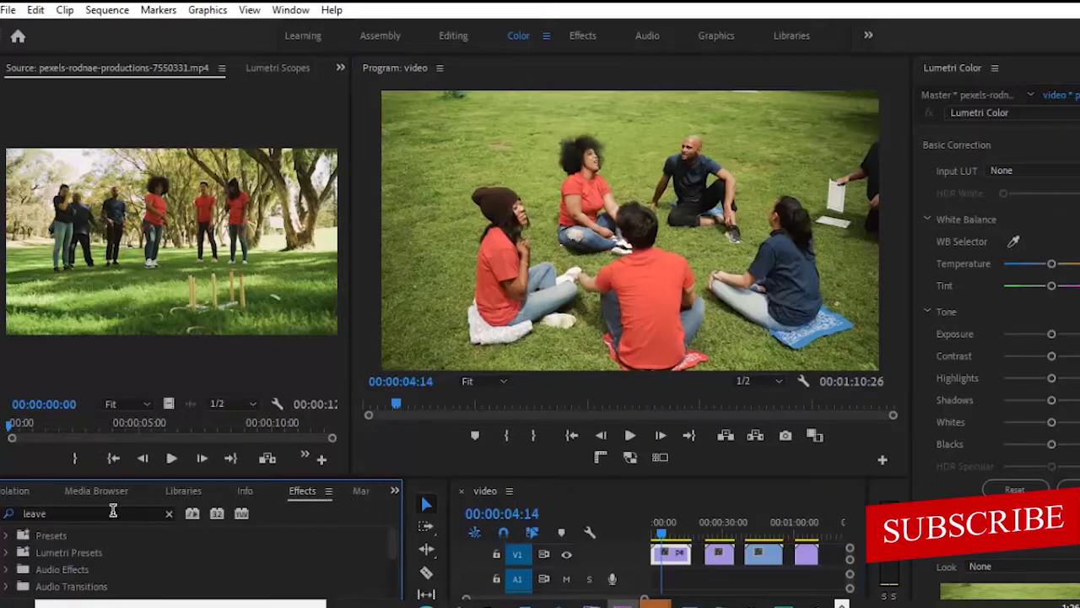
{"action": "left_click", "coordinate": [102, 513]}
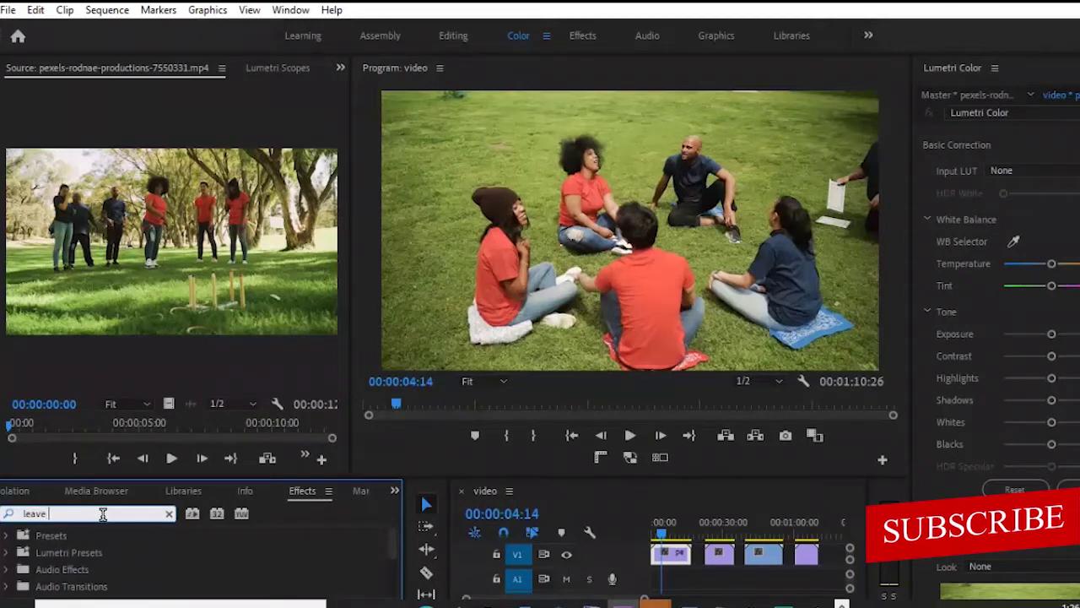
{"action": "left_click_drag", "start_coordinate": [302, 555], "coordinate": [671, 557]}
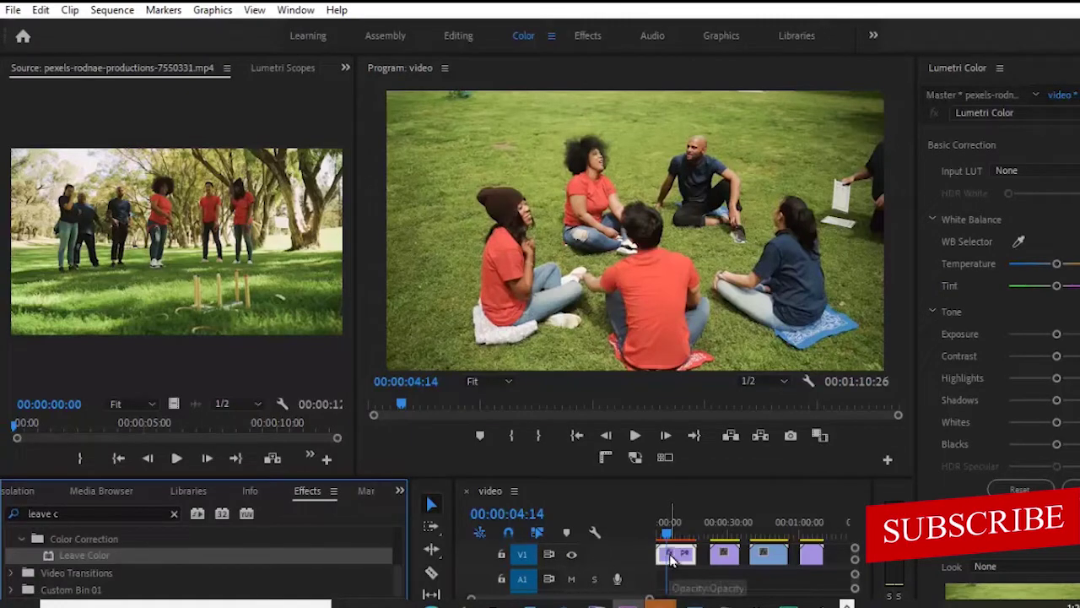
Show the first clip's Leave Color settings and sample the front man's red shirt as the Color To Leave
{"action": "left_click", "coordinate": [345, 67]}
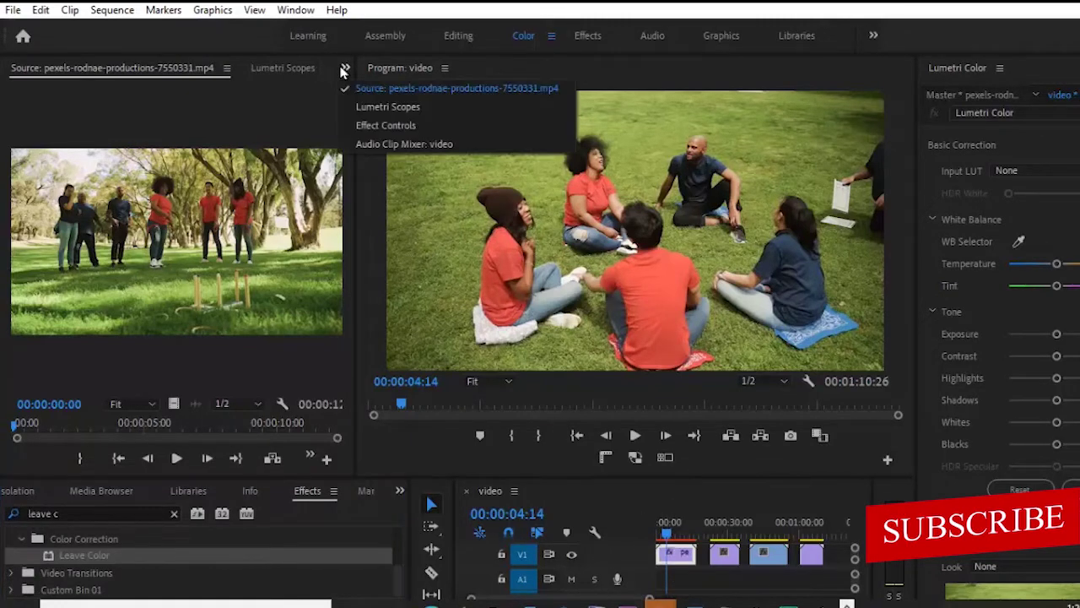
{"action": "left_click", "coordinate": [366, 126]}
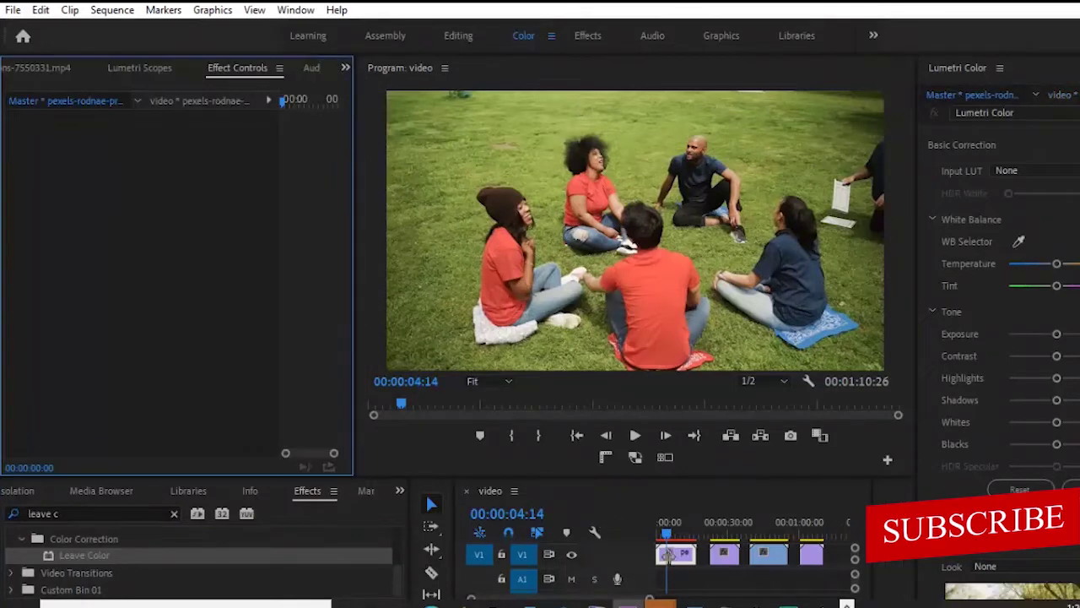
{"action": "left_click", "coordinate": [673, 563]}
{"action": "left_click", "coordinate": [341, 299]}
{"action": "left_click_drag", "start_coordinate": [341, 299], "coordinate": [347, 378]}
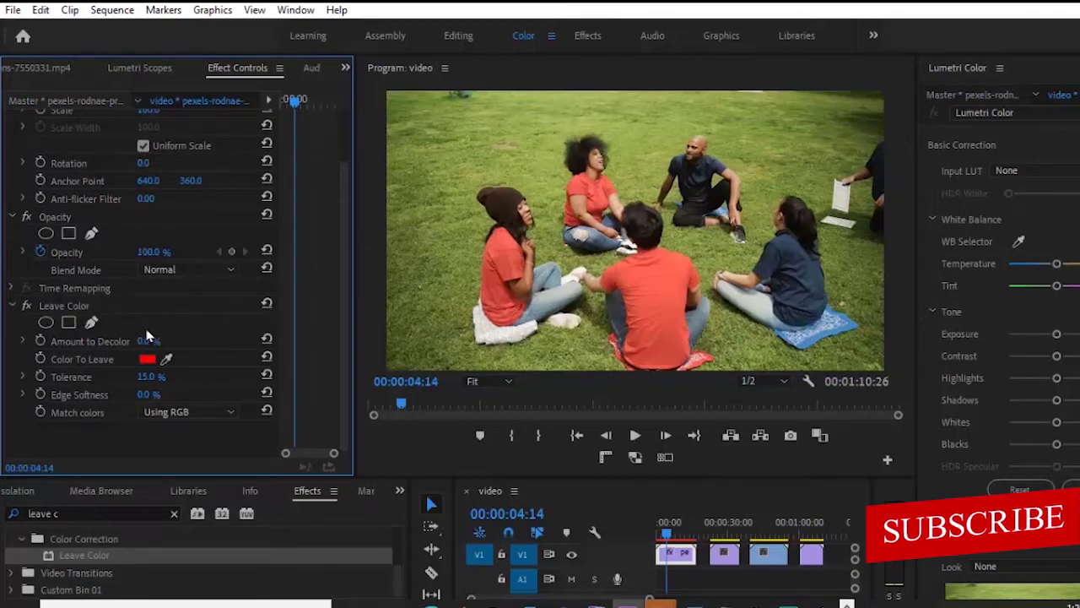
{"action": "left_click", "coordinate": [166, 359]}
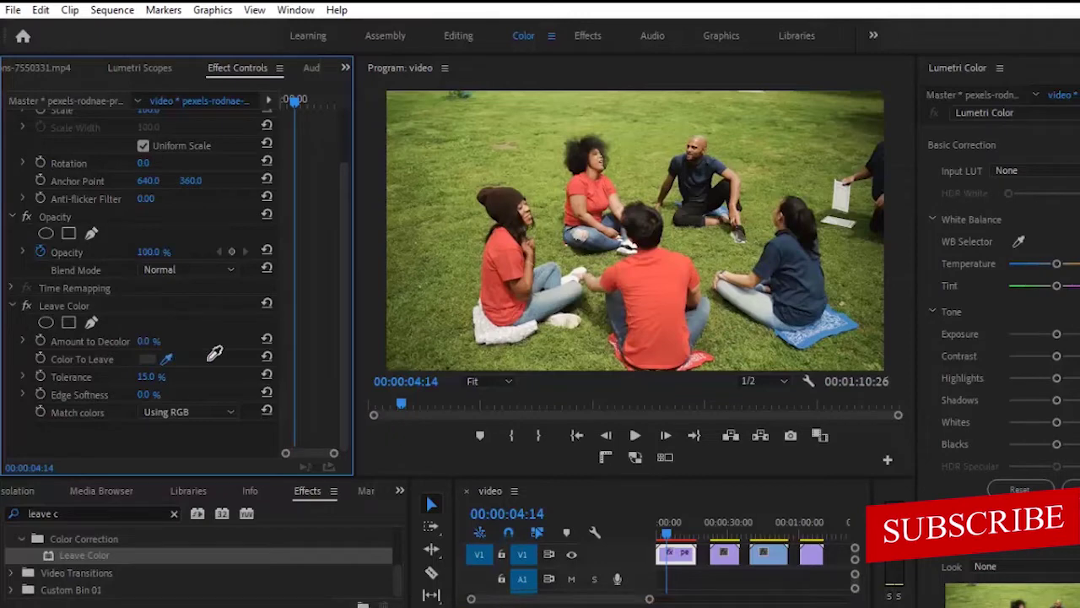
{"action": "left_click", "coordinate": [665, 278]}
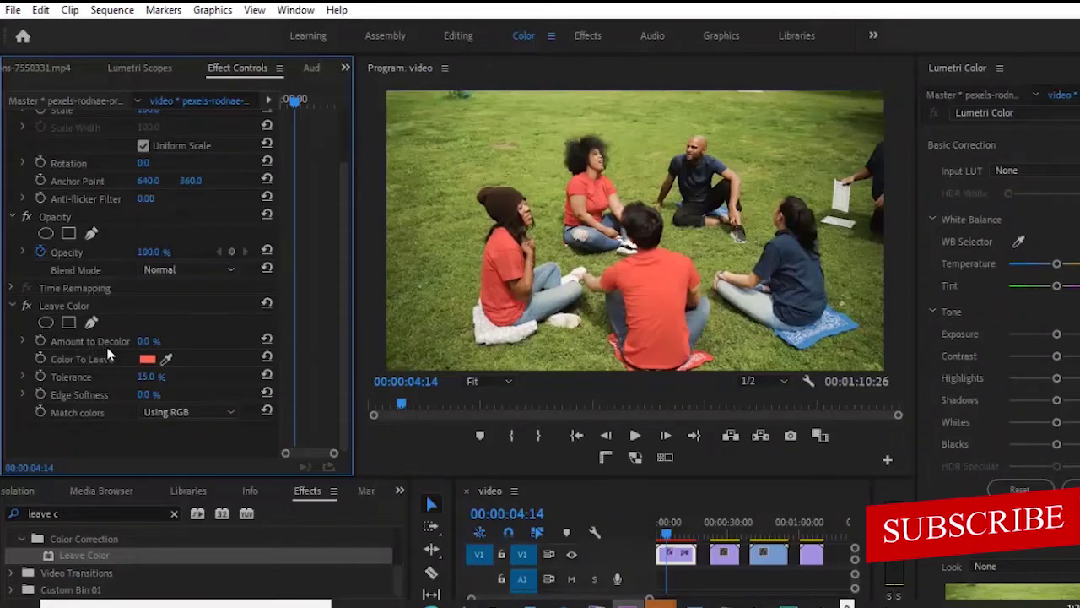
Set the first clip's Amount to Decolor to 100% and save the project
{"action": "left_click_drag", "start_coordinate": [145, 341], "coordinate": [178, 197]}
{"action": "key", "text": "ctrl+s"}
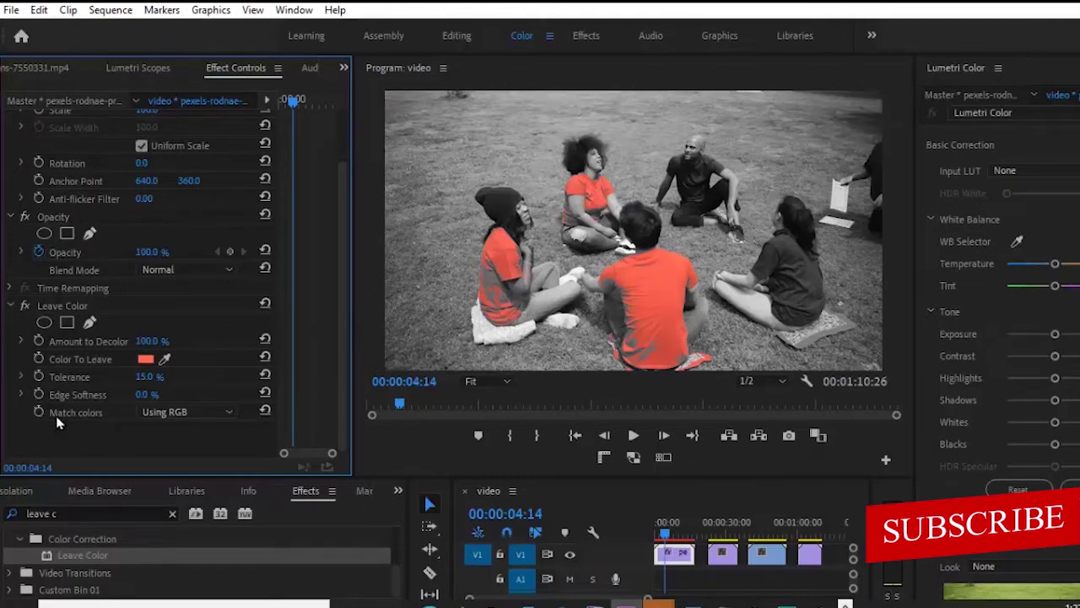
Set the first clip's Leave Color to match colors Using Hue with a Tolerance of 5%
{"action": "left_click", "coordinate": [157, 415]}
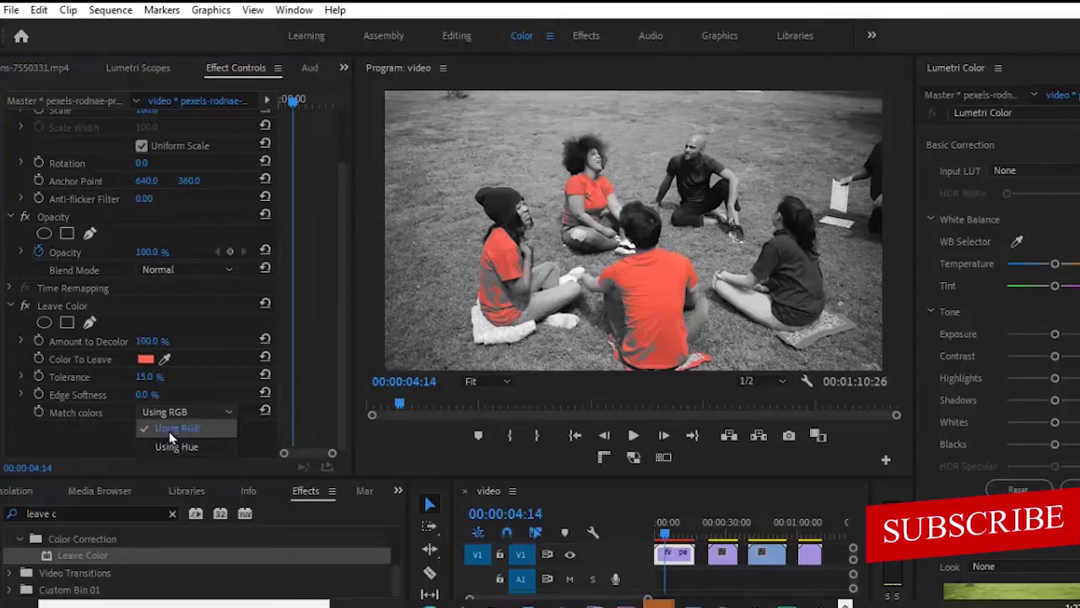
{"action": "left_click", "coordinate": [169, 428]}
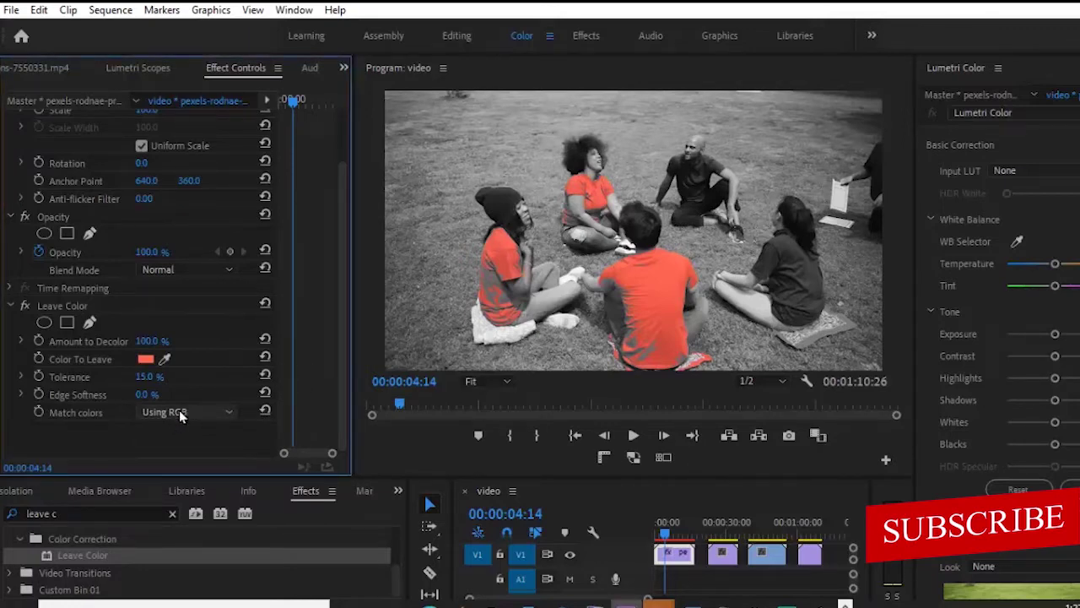
{"action": "left_click", "coordinate": [178, 413]}
{"action": "left_click", "coordinate": [176, 445]}
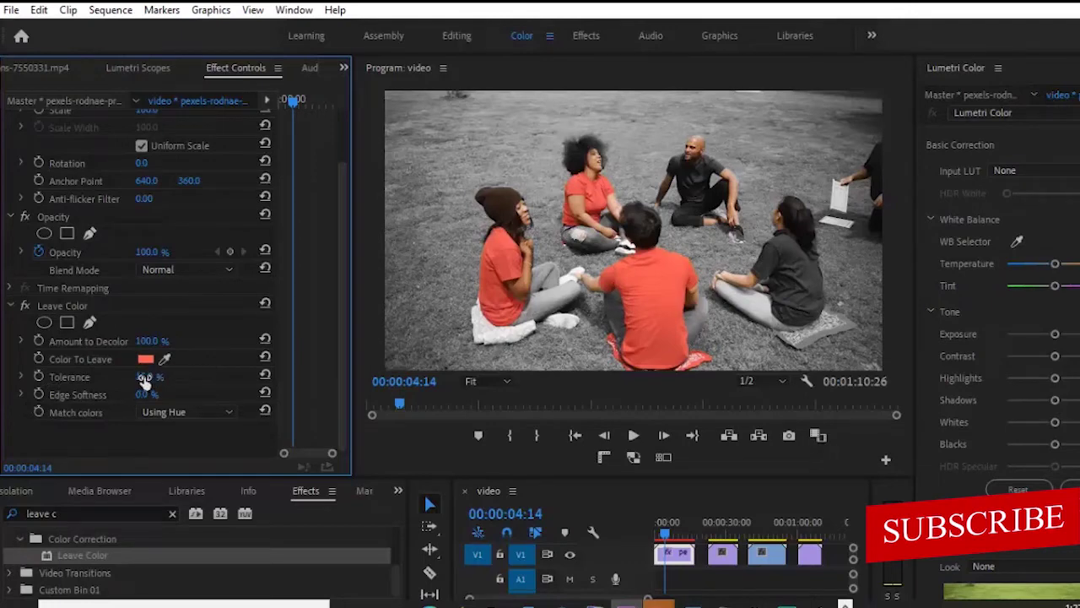
{"action": "left_click_drag", "start_coordinate": [145, 381], "coordinate": [140, 385]}
Play the first clip from the sequence start to check the isolated red, and stop playback
{"action": "left_click_drag", "start_coordinate": [664, 534], "coordinate": [652, 540]}
{"action": "left_click", "coordinate": [631, 435]}
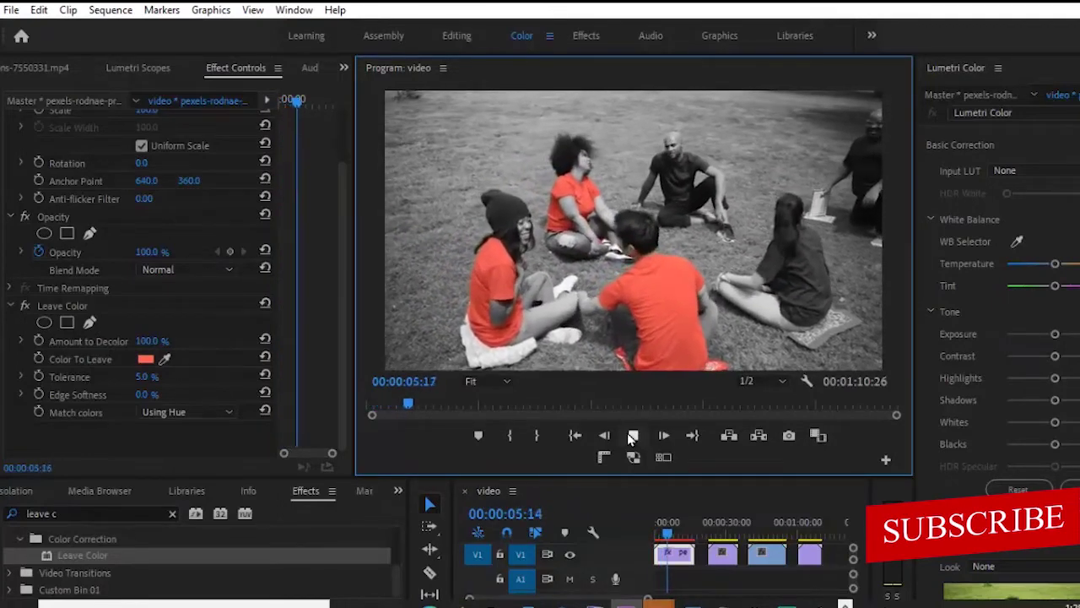
{"action": "left_click", "coordinate": [631, 435]}
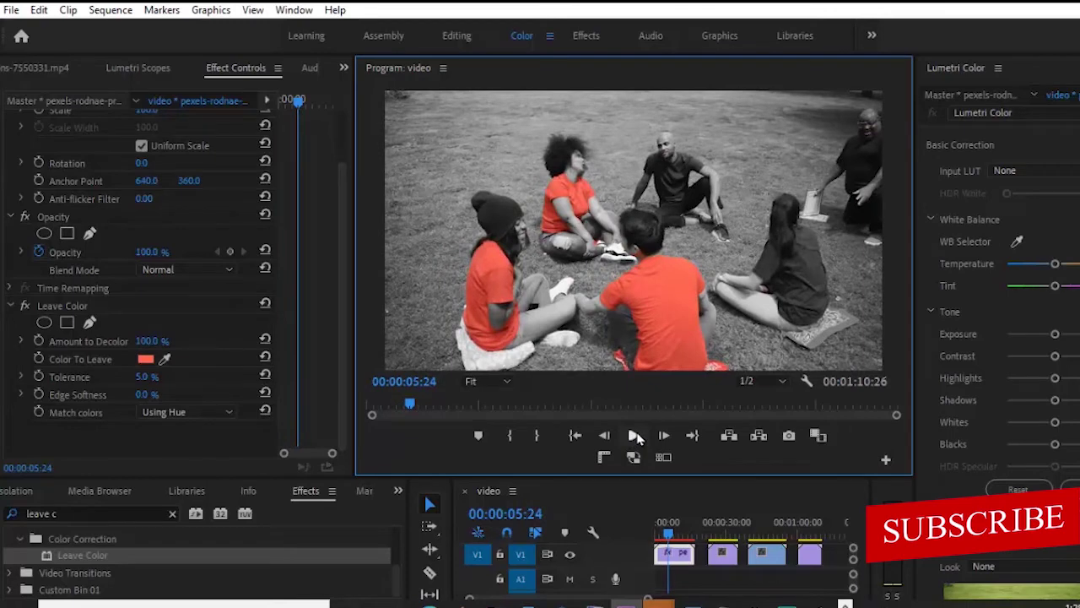
Apply the Leave Color effect to the second timeline clip
{"action": "left_click", "coordinate": [723, 560]}
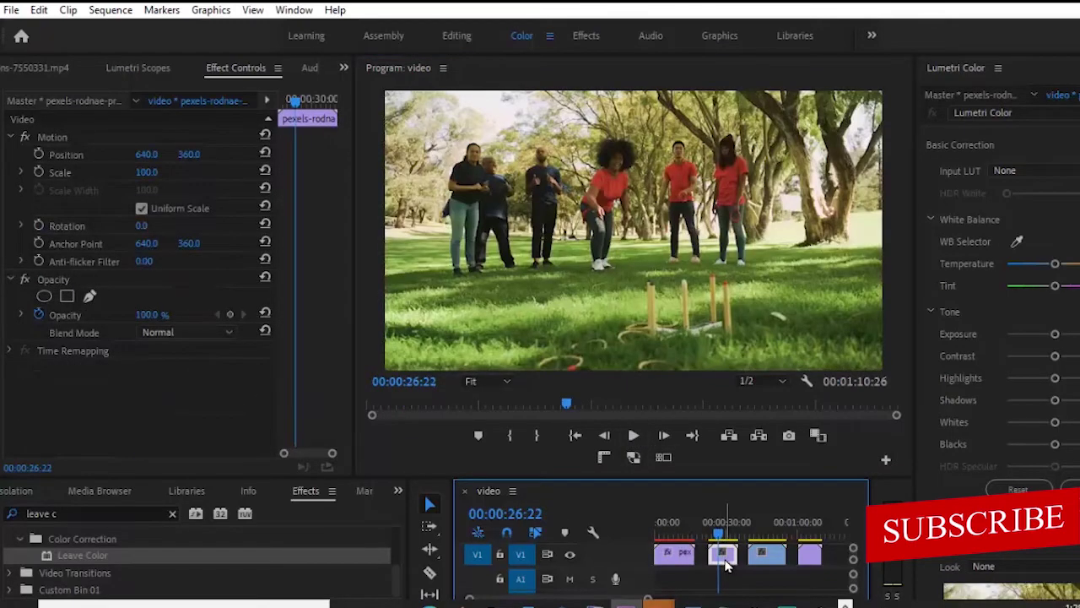
{"action": "left_click", "coordinate": [91, 561]}
{"action": "left_click_drag", "start_coordinate": [93, 567], "coordinate": [728, 556]}
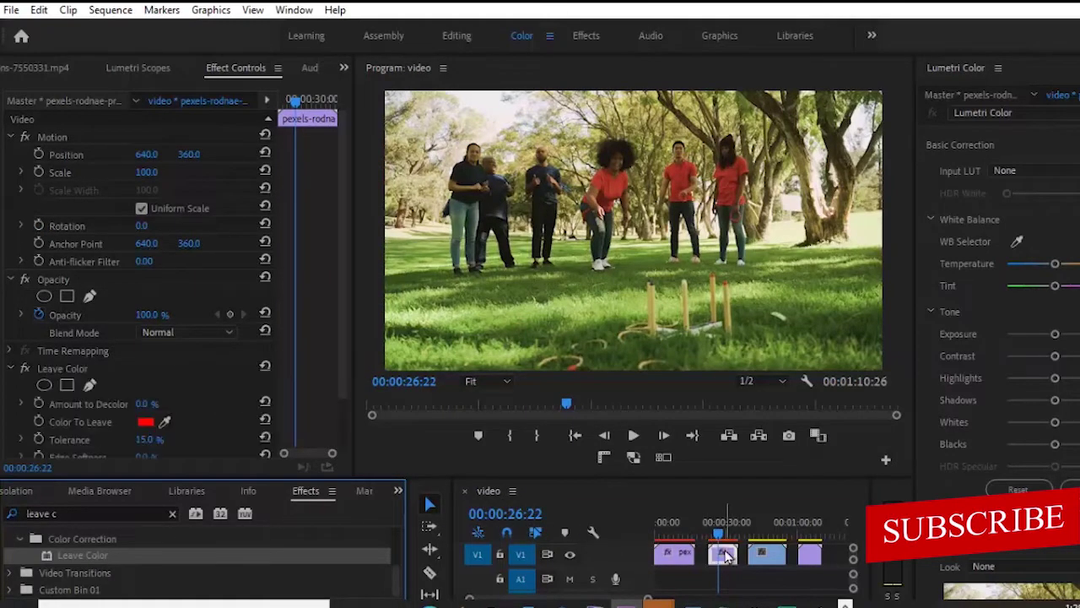
Sample the red shirt of the woman in the middle as the second clip's Color To Leave
{"action": "left_click_drag", "start_coordinate": [343, 301], "coordinate": [345, 368]}
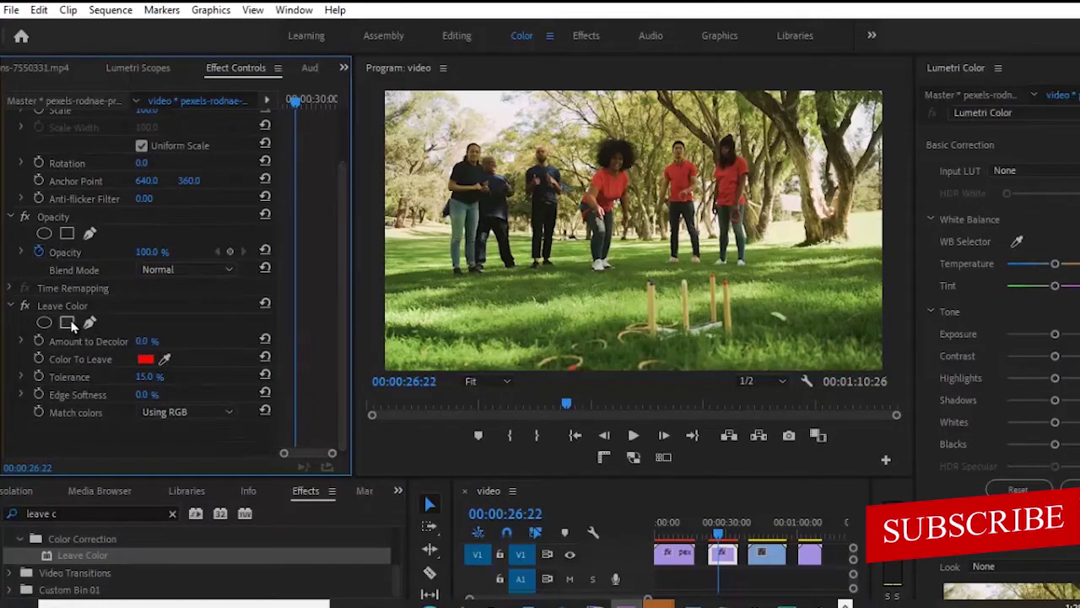
{"action": "left_click", "coordinate": [166, 359]}
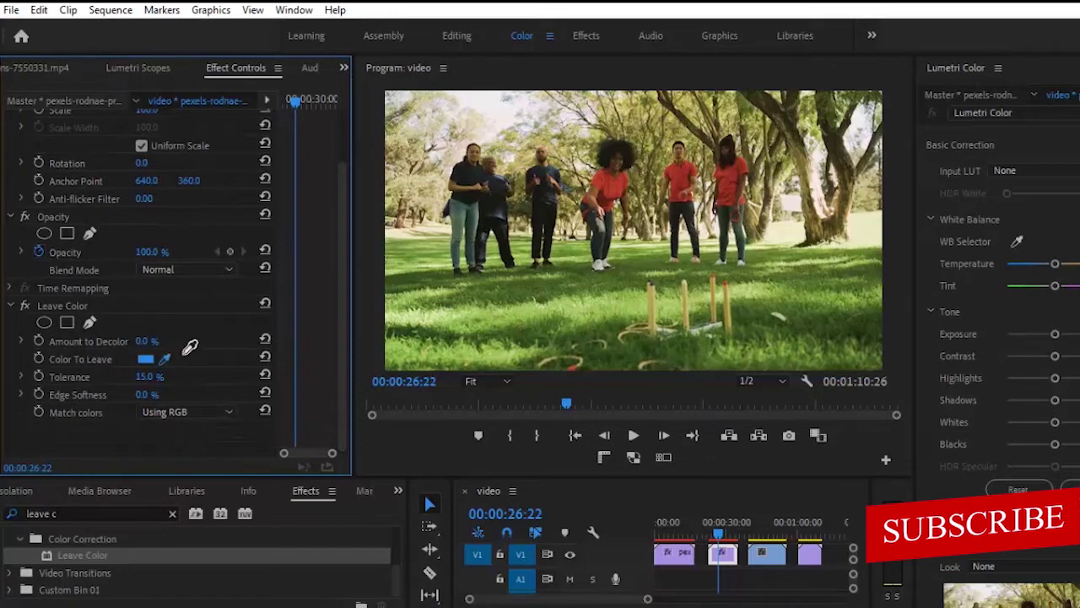
{"action": "left_click", "coordinate": [621, 185]}
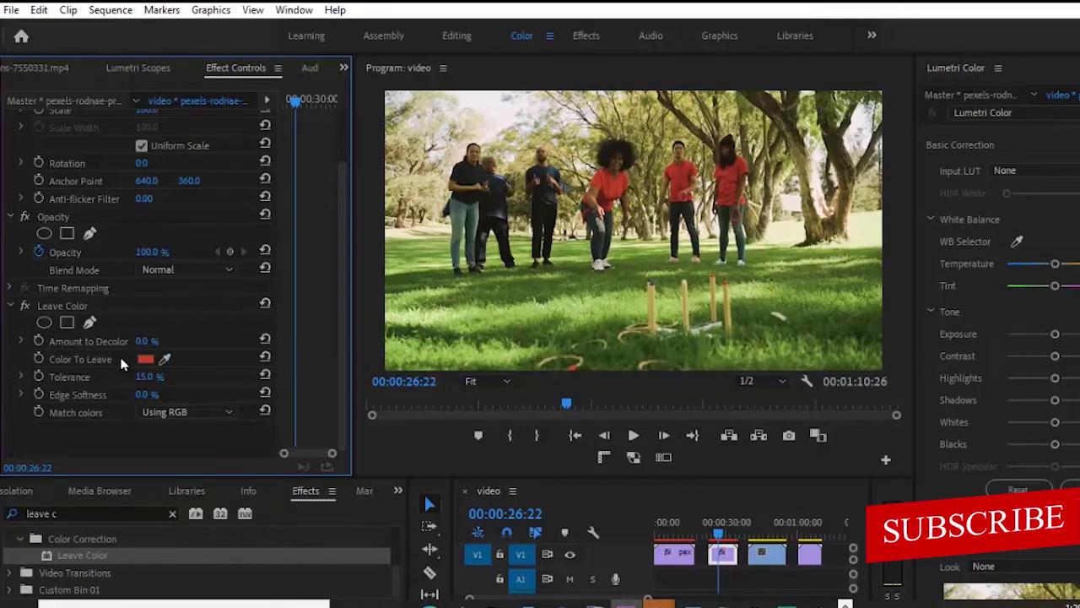
Set the second clip's Amount to Decolor to 100 and match its colors Using Hue
{"action": "left_click", "coordinate": [144, 341]}
{"action": "type", "text": "100"}
{"action": "key", "text": "Return"}
{"action": "left_click", "coordinate": [173, 415]}
{"action": "left_click", "coordinate": [175, 445]}
Go back to the start of the second clip and play it to check the color isolation
{"action": "left_click", "coordinate": [717, 534]}
{"action": "left_click", "coordinate": [715, 535]}
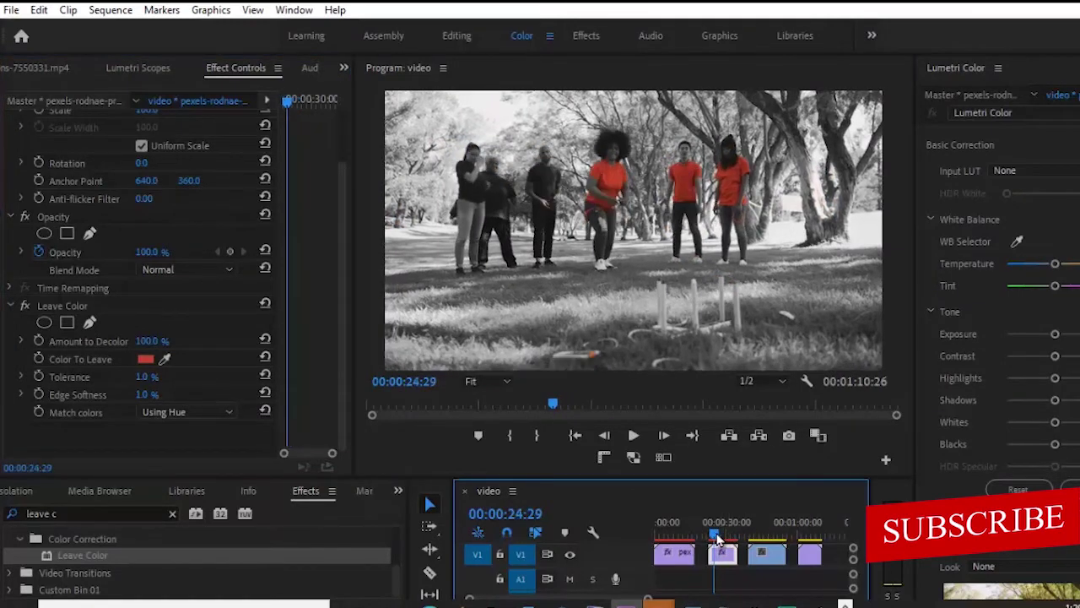
{"action": "left_click_drag", "start_coordinate": [715, 538], "coordinate": [713, 537]}
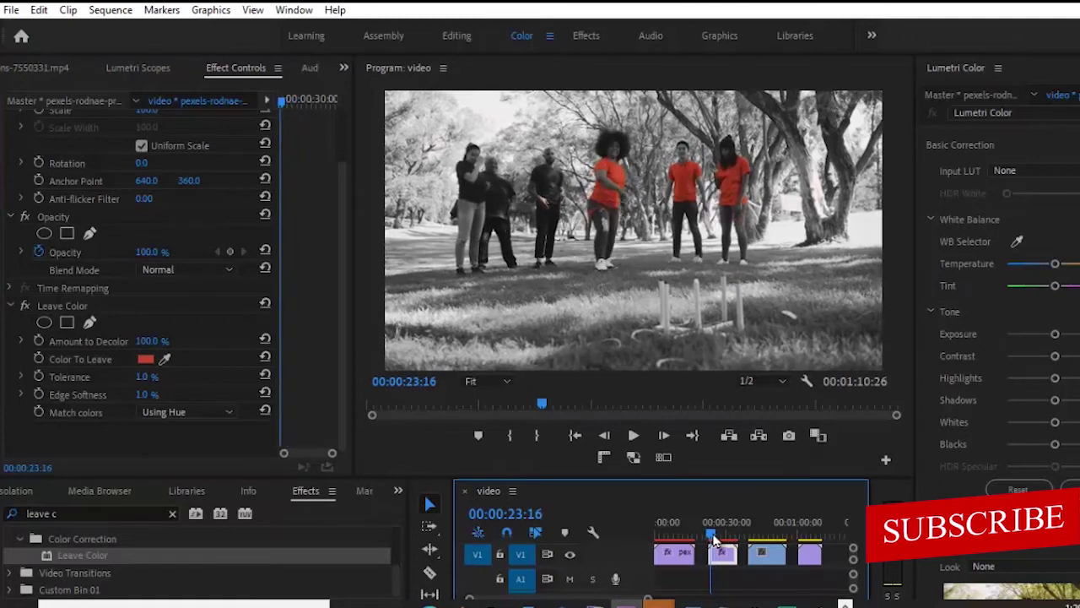
{"action": "left_click", "coordinate": [628, 443]}
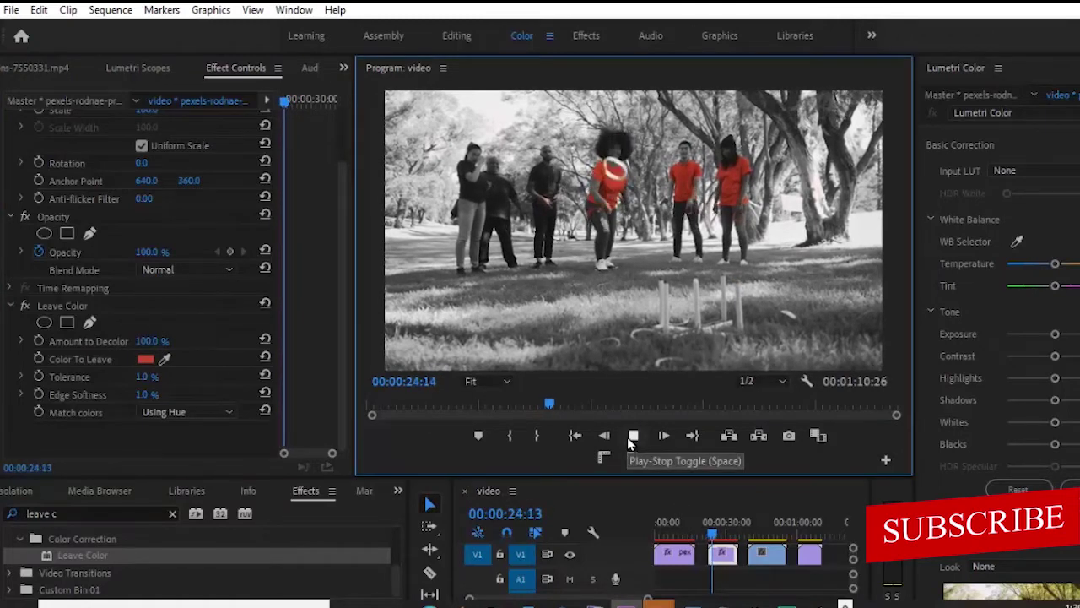
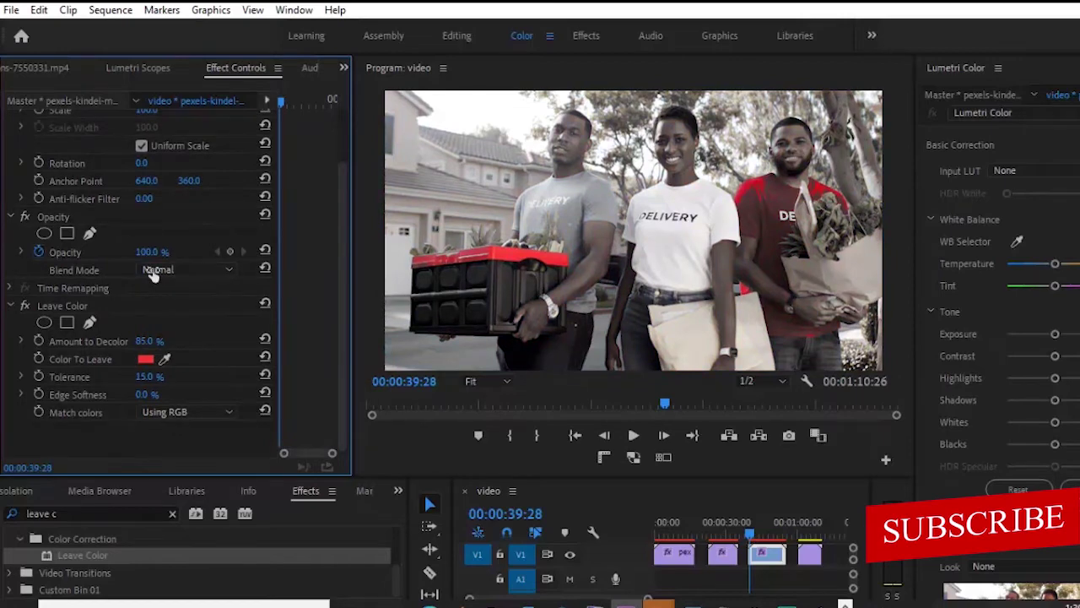
Set the third clip's Amount to Decolor to 100% and match its colors Using Hue
{"action": "left_click_drag", "start_coordinate": [145, 341], "coordinate": [164, 287]}
{"action": "left_click", "coordinate": [155, 414]}
{"action": "left_click", "coordinate": [161, 441]}
Set the third clip's Edge Softness to 2% and its Tolerance to 0%
{"action": "left_click", "coordinate": [142, 391]}
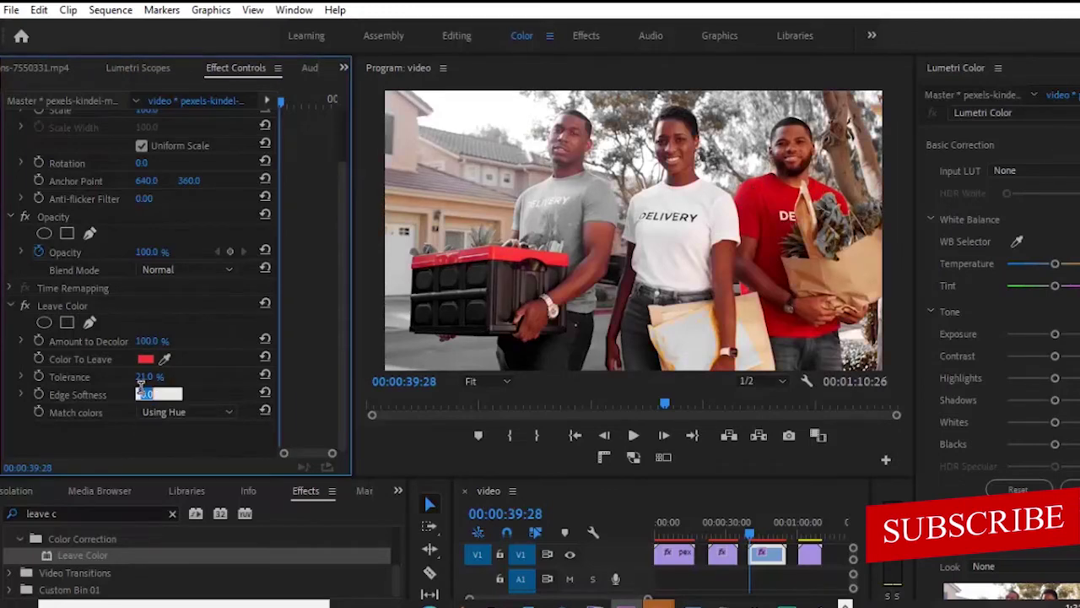
{"action": "type", "text": "2"}
{"action": "key", "text": "Return"}
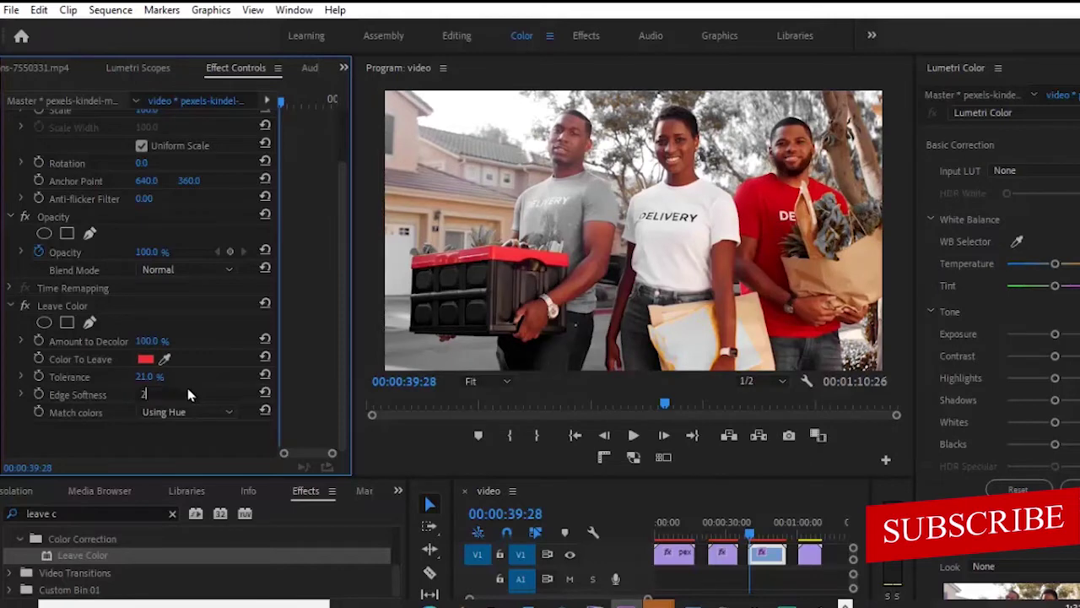
{"action": "left_click_drag", "start_coordinate": [146, 377], "coordinate": [152, 409]}
Play part of the third clip, and compare the frame with Leave Color switched off and back on
{"action": "left_click", "coordinate": [627, 440]}
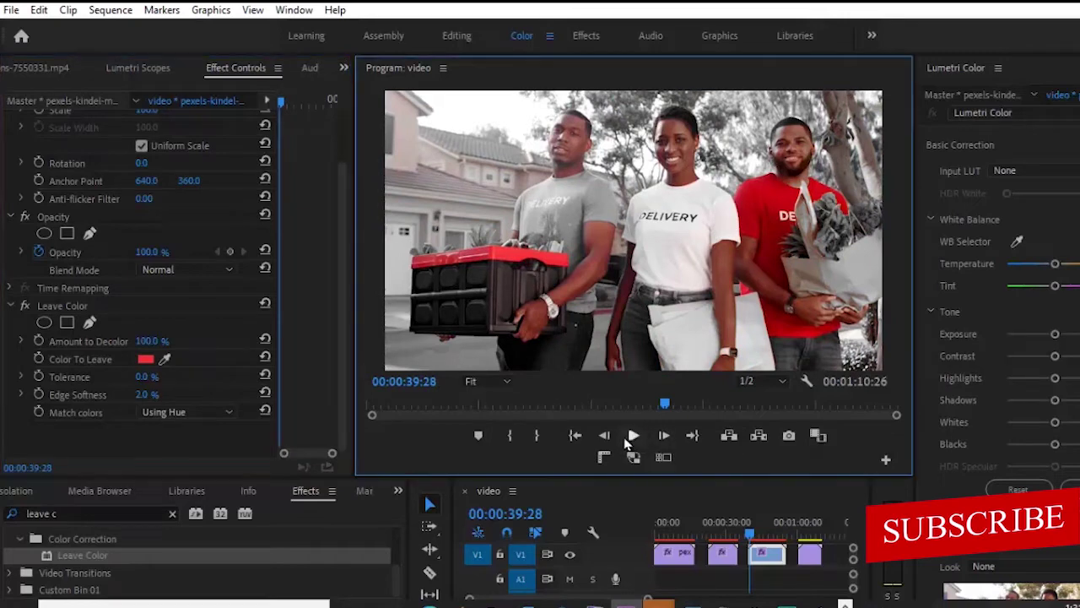
{"action": "left_click", "coordinate": [632, 436]}
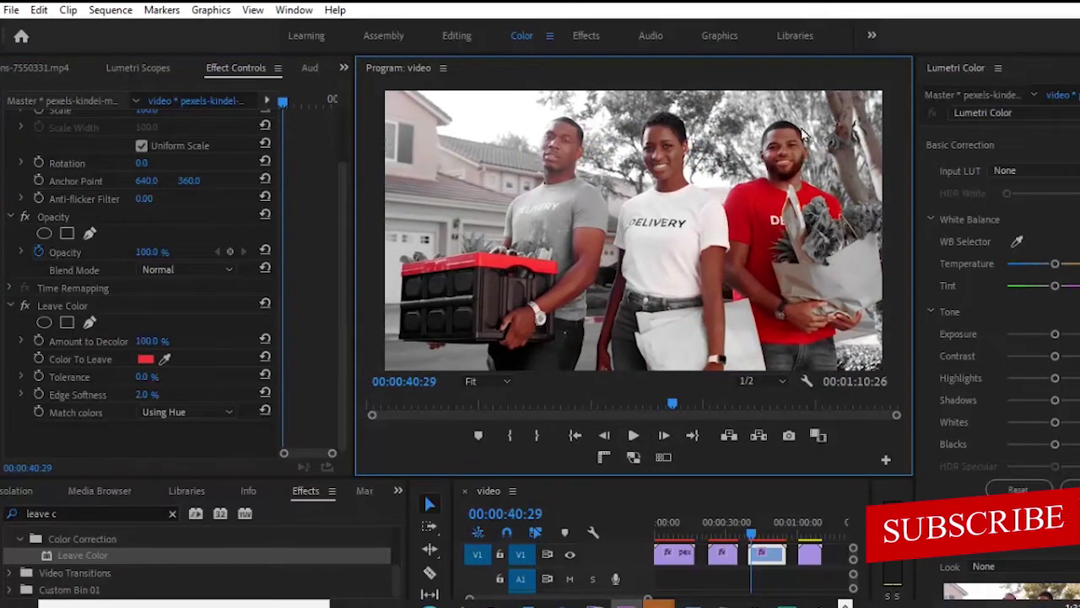
{"action": "left_click", "coordinate": [25, 306]}
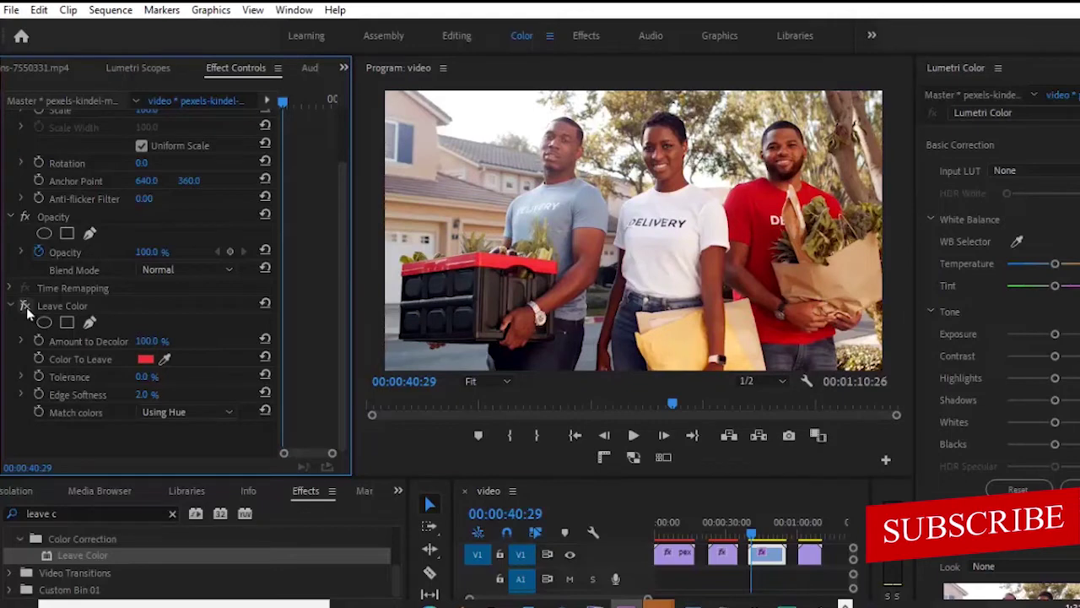
{"action": "left_click", "coordinate": [26, 306]}
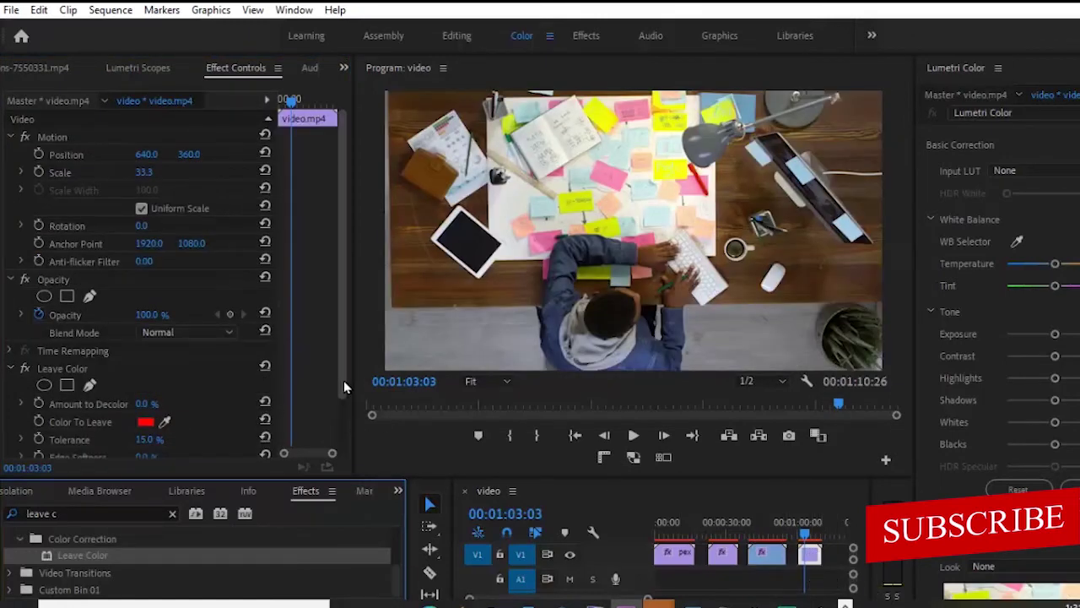
Decolor the fourth clip by 100% except for the yellow sampled from a sticky note, and play part of it
{"action": "scroll", "coordinate": [343, 379], "scroll_direction": "down", "scroll_amount": 3}
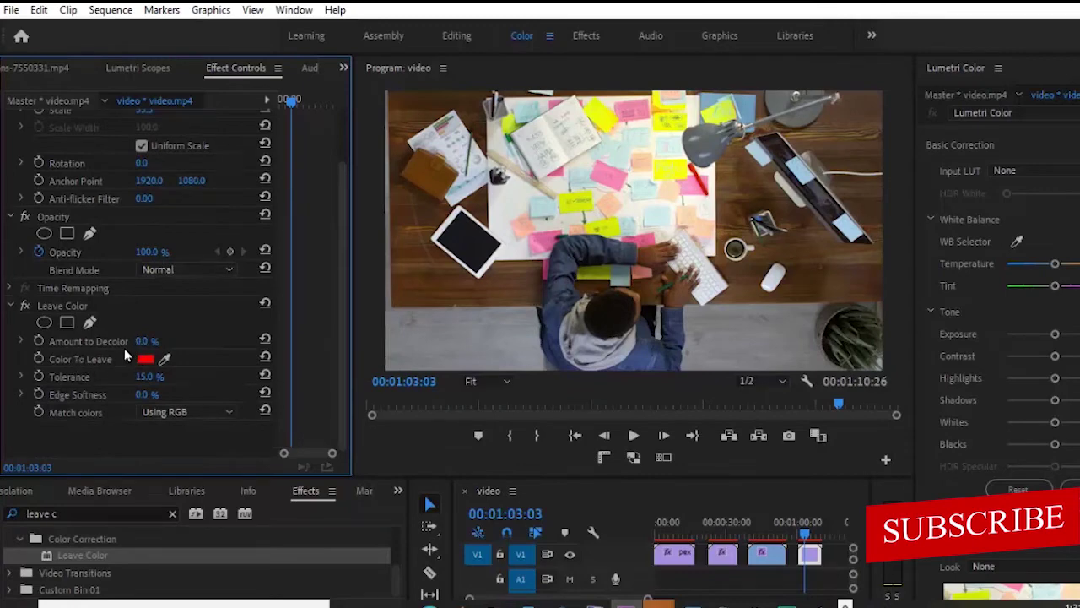
{"action": "left_click_drag", "start_coordinate": [141, 342], "coordinate": [163, 236]}
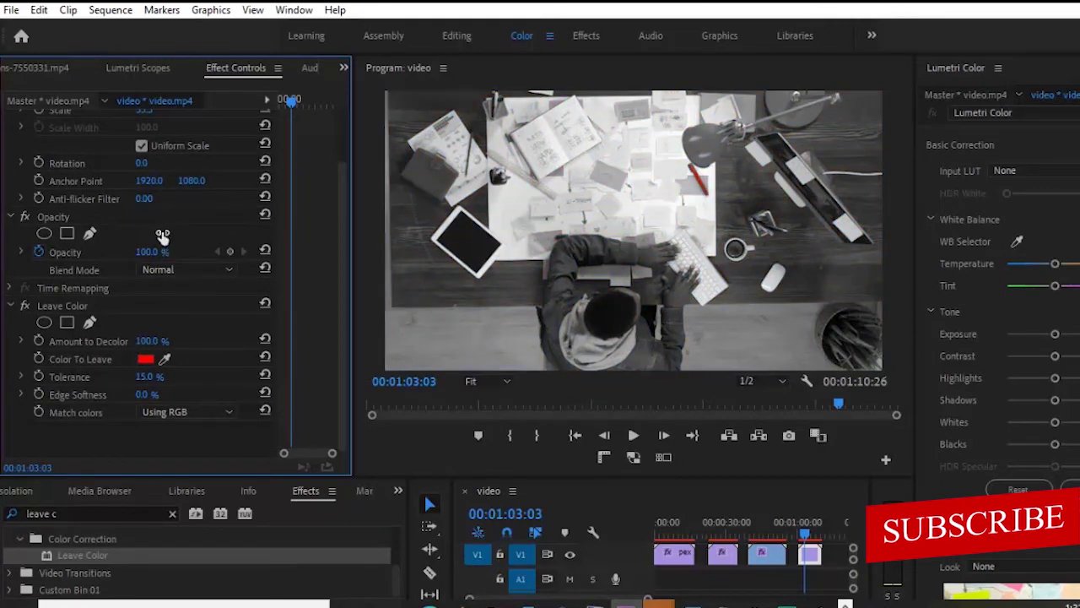
{"action": "left_click", "coordinate": [166, 359]}
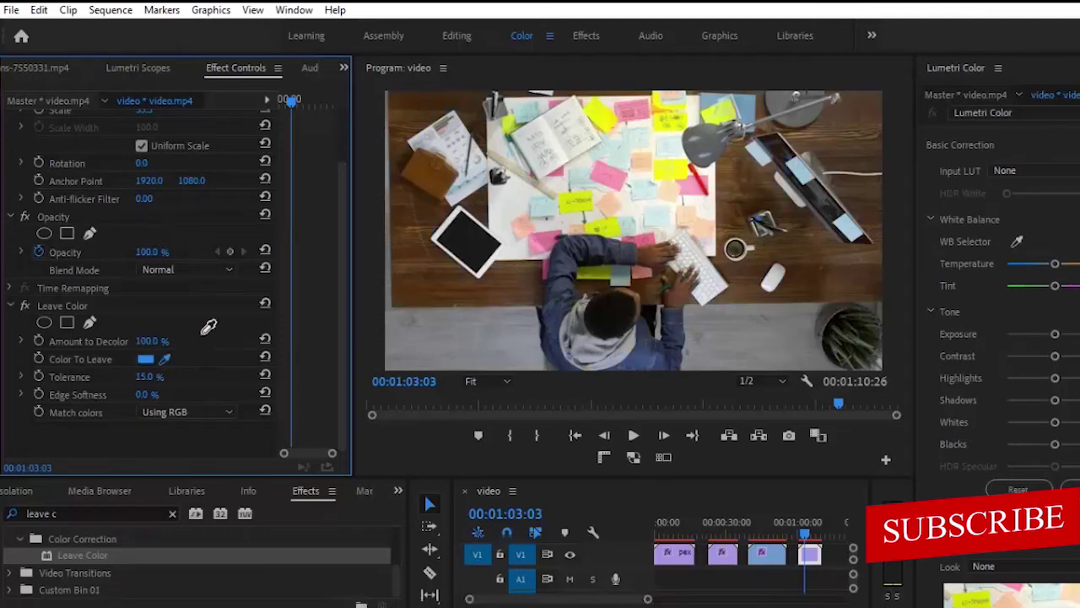
{"action": "left_click", "coordinate": [566, 206]}
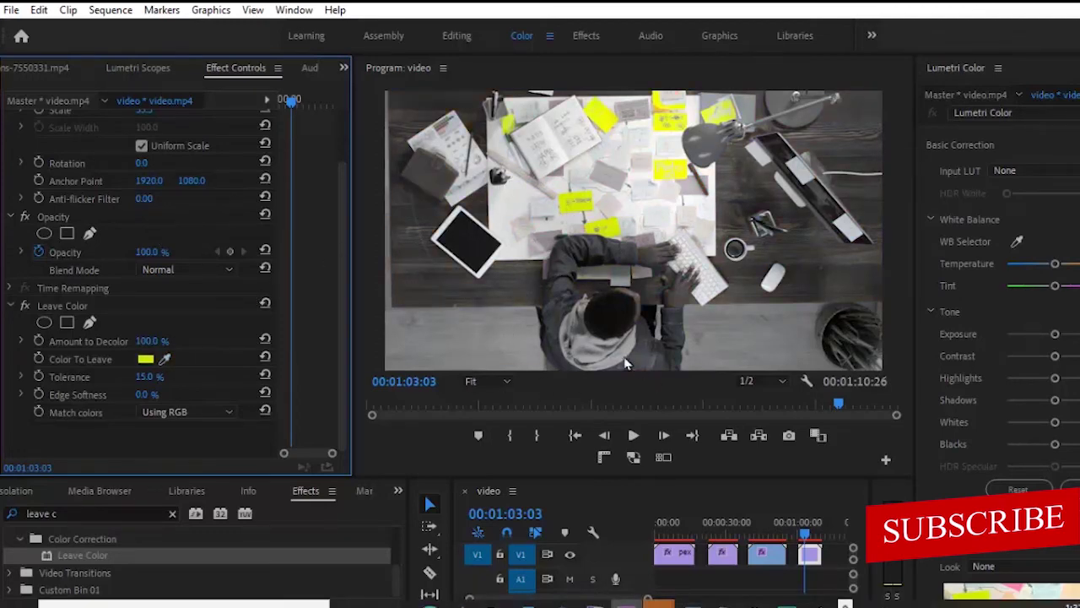
{"action": "left_click", "coordinate": [632, 435]}
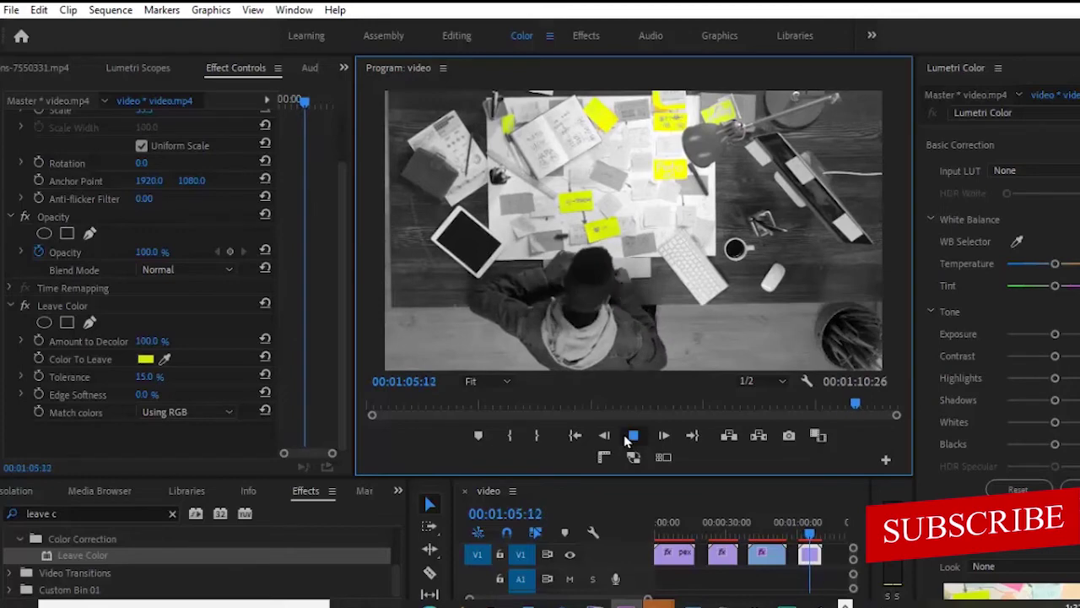
{"action": "left_click", "coordinate": [632, 435]}
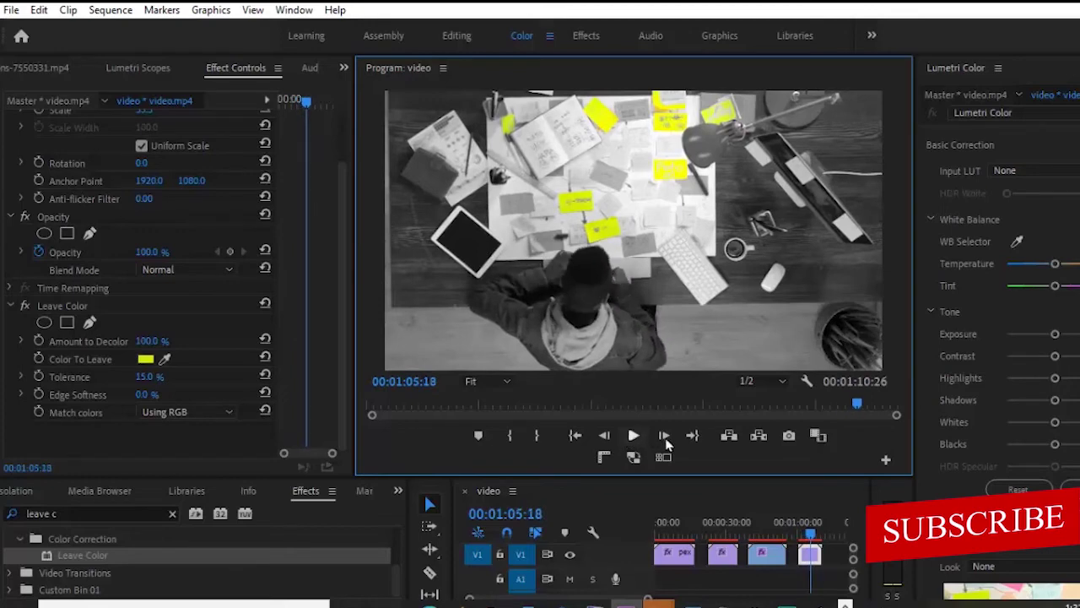
Return to the start of the sequence and switch off the first clip's Leave Color effect
{"action": "left_click", "coordinate": [666, 528]}
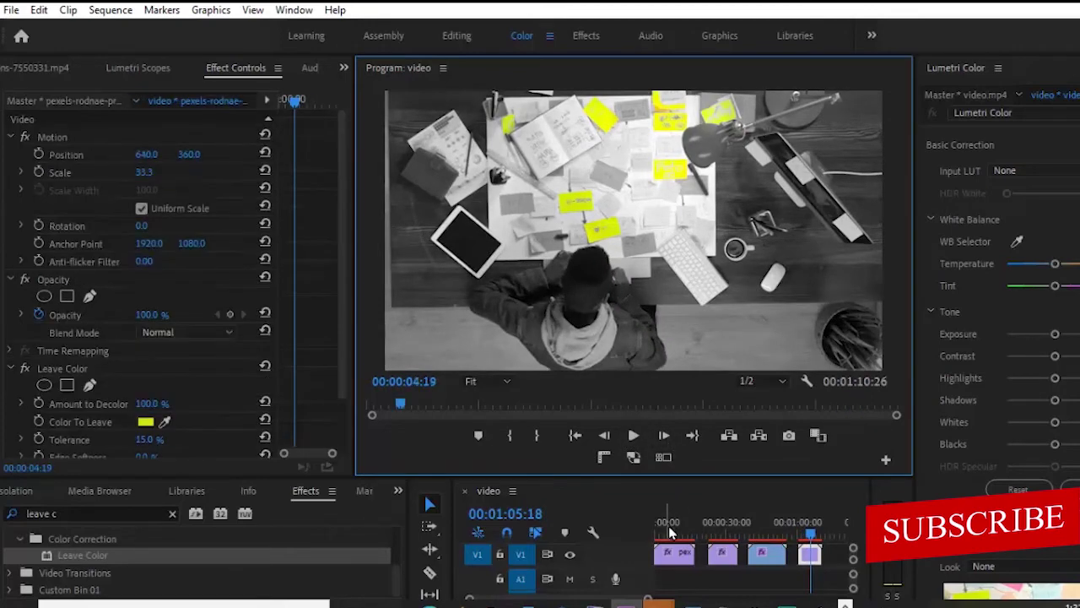
{"action": "left_click_drag", "start_coordinate": [667, 534], "coordinate": [641, 540]}
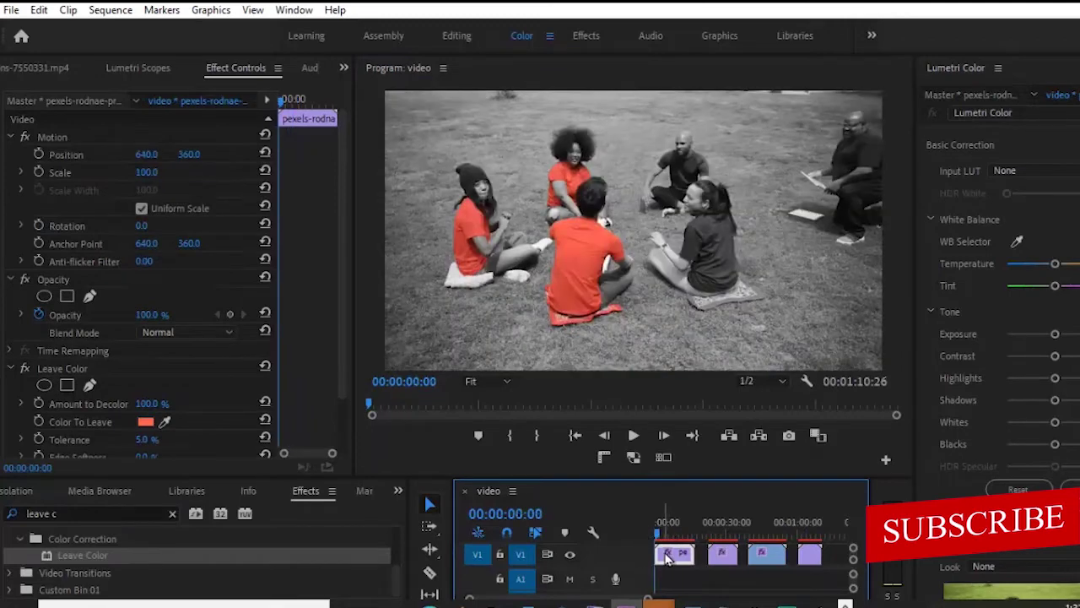
{"action": "left_click", "coordinate": [26, 370]}
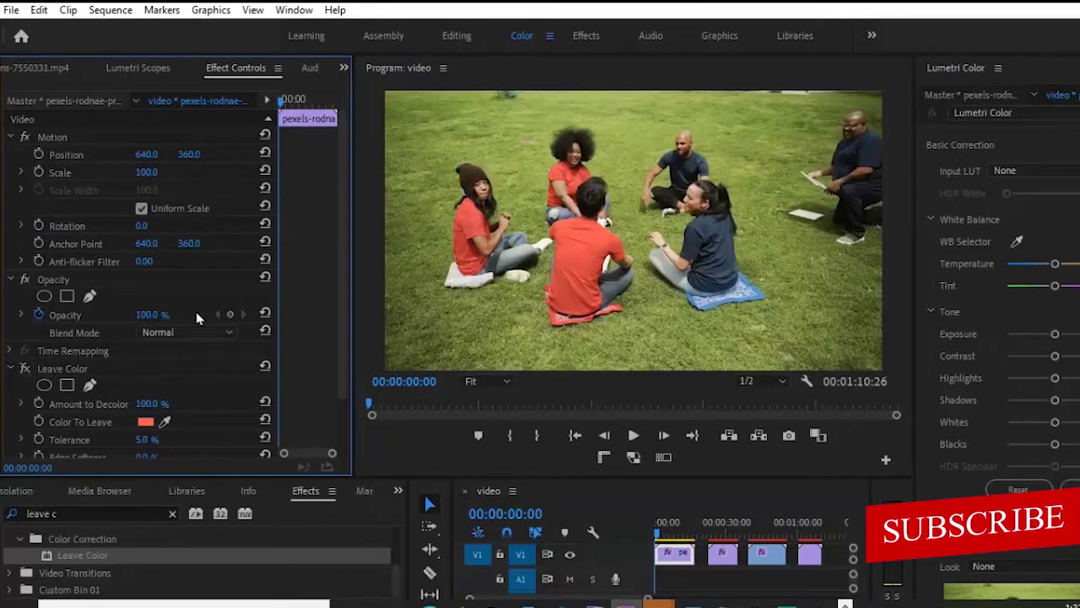
Add a Lumetri Color effect to the first clip and expand its Curves settings to reach the Hue vs Sat curve
{"action": "scroll", "coordinate": [341, 268], "scroll_direction": "down", "scroll_amount": 3}
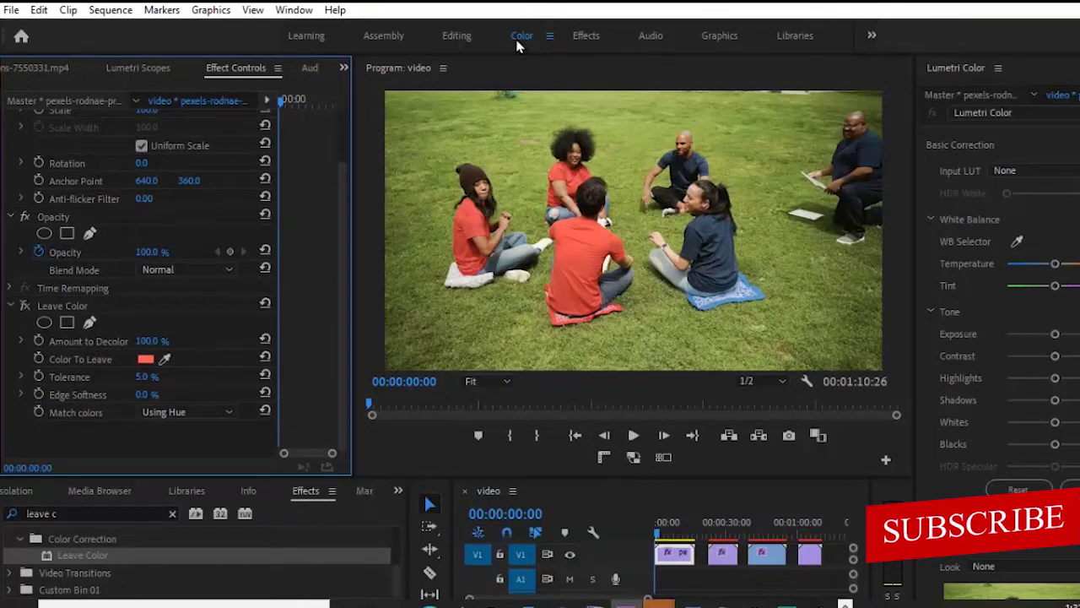
{"action": "left_click", "coordinate": [1063, 116]}
{"action": "left_click", "coordinate": [1063, 152]}
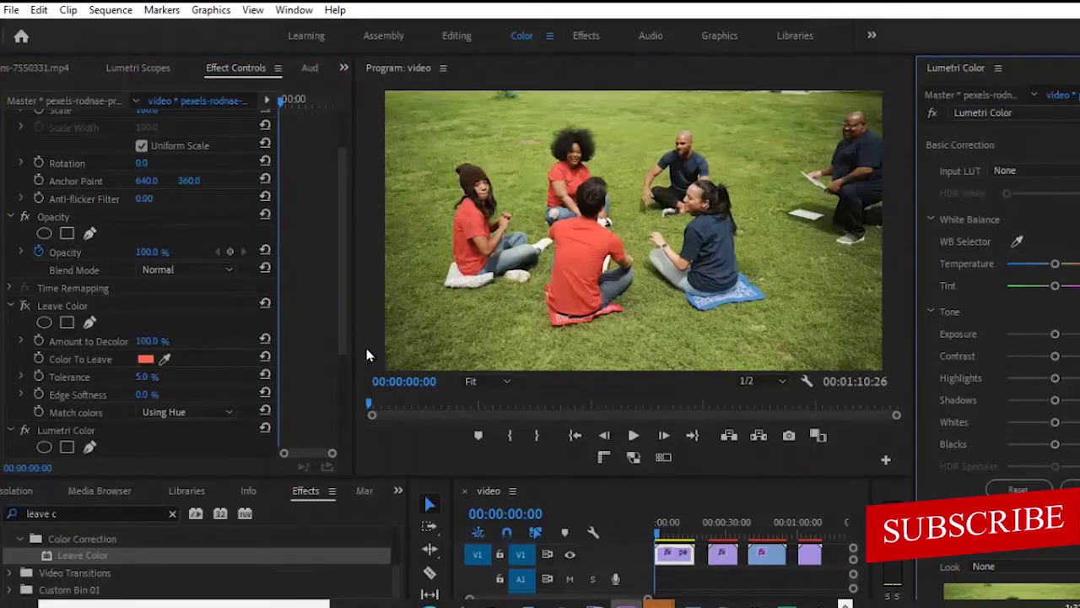
{"action": "left_click_drag", "start_coordinate": [342, 320], "coordinate": [345, 450]}
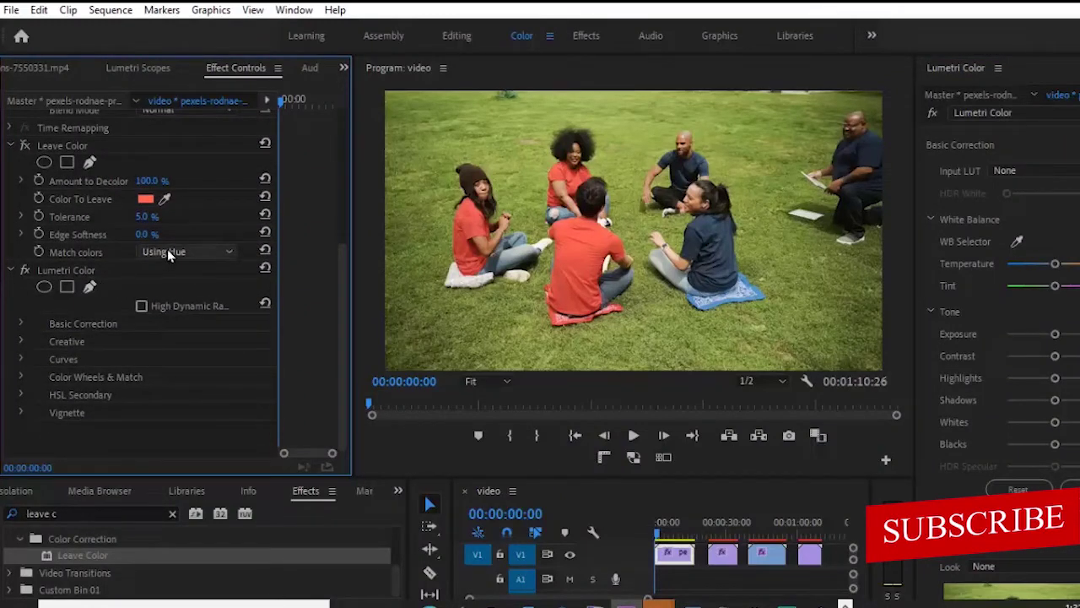
{"action": "left_click", "coordinate": [21, 359]}
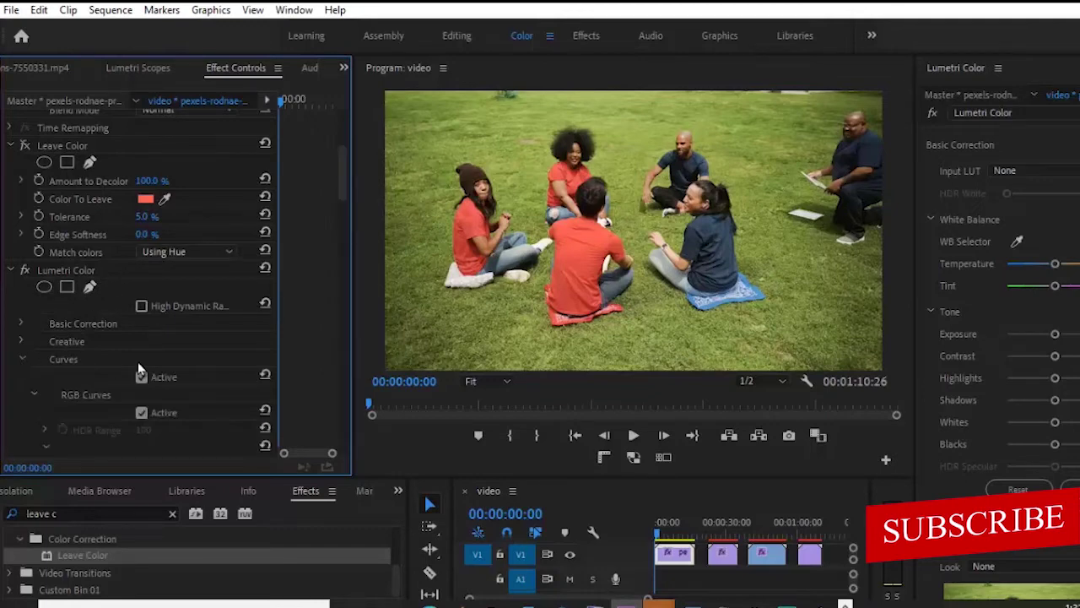
{"action": "left_click_drag", "start_coordinate": [342, 177], "coordinate": [348, 269]}
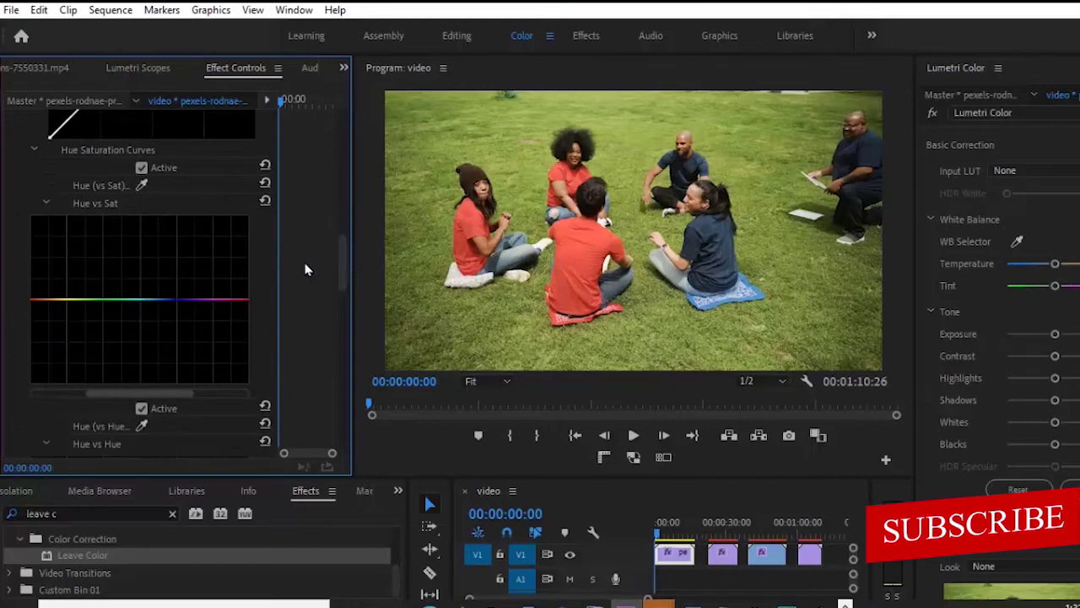
Sample the red of the middle person's shirt for the first clip's Hue vs Sat curve
{"action": "left_click", "coordinate": [141, 186]}
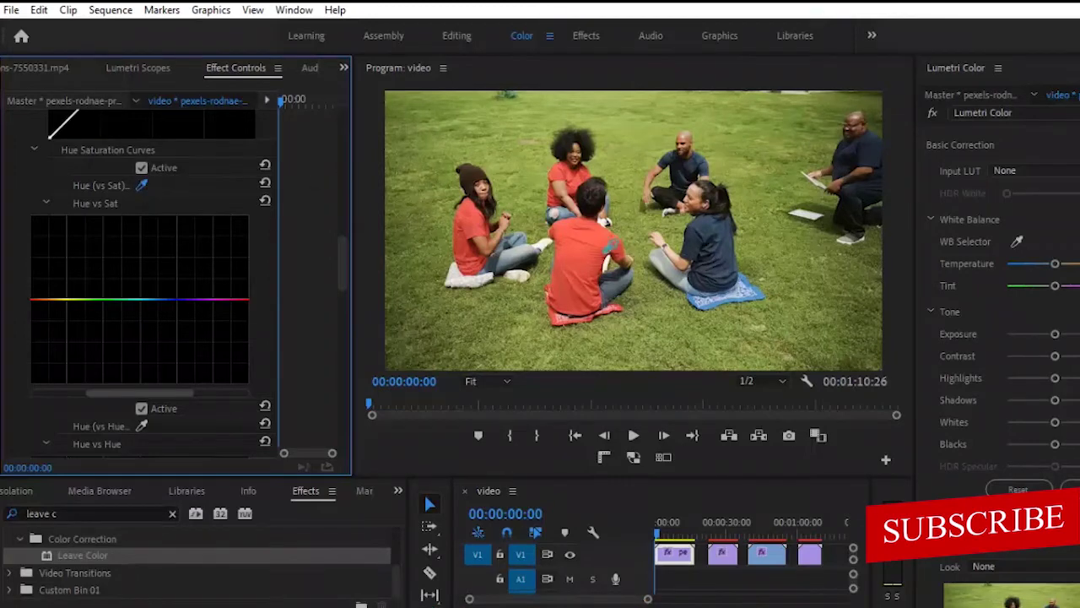
{"action": "left_click", "coordinate": [583, 257]}
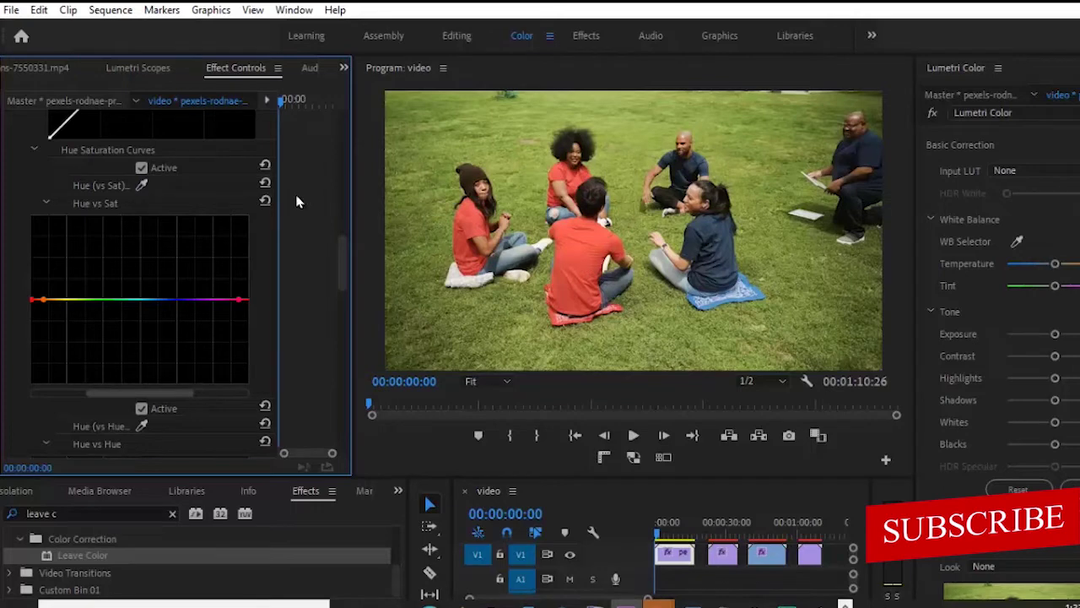
{"action": "left_click", "coordinate": [142, 185]}
{"action": "left_click", "coordinate": [141, 187]}
{"action": "left_click", "coordinate": [142, 185]}
Add a point beside the orange control point on the Hue vs Sat curve and lower its saturation
{"action": "left_click", "coordinate": [44, 303]}
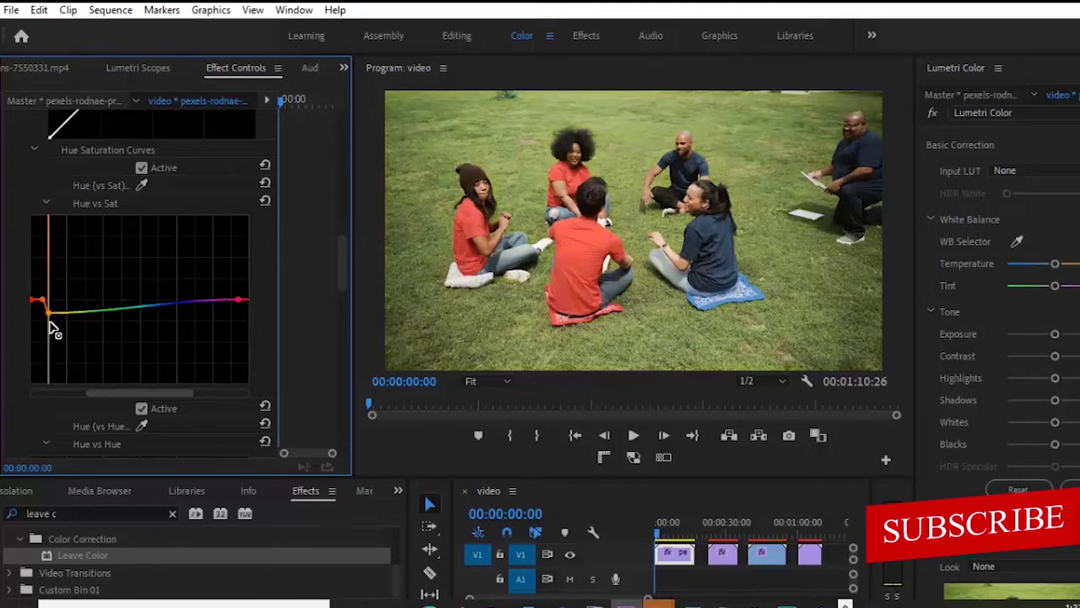